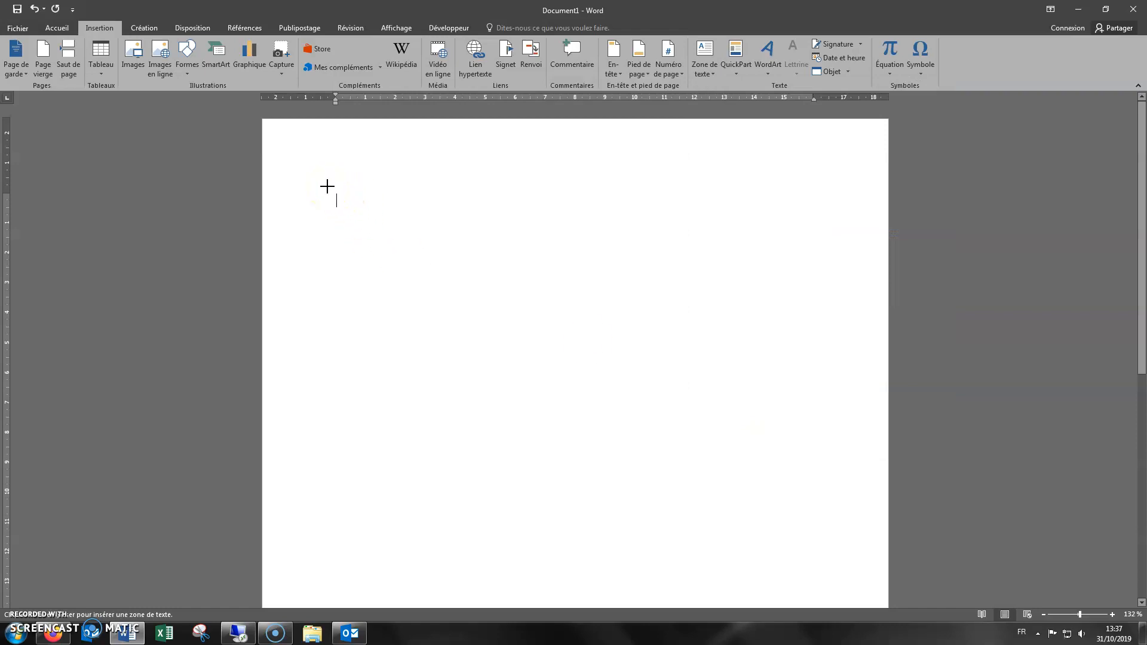
Draw a text box across the top of the page and adjust it to about 15.54 cm wide and 2.3 cm high
drag(328, 186, 795, 252)
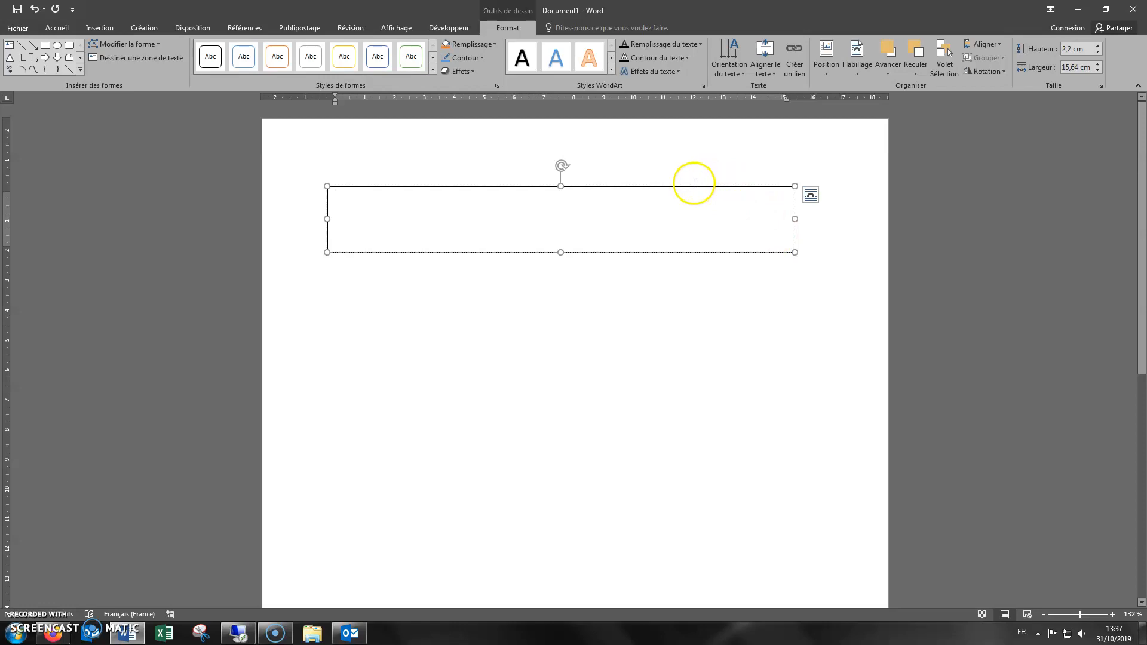
mouse_move(664, 194)
mouse_down()
mouse_move(756, 225)
mouse_move(703, 174)
mouse_move(678, 186)
mouse_up()
mouse_move(333, 217)
mouse_down()
mouse_move(430, 220)
mouse_move(335, 219)
mouse_up()
mouse_move(570, 251)
mouse_down()
mouse_move(570, 267)
mouse_move(573, 254)
mouse_up()
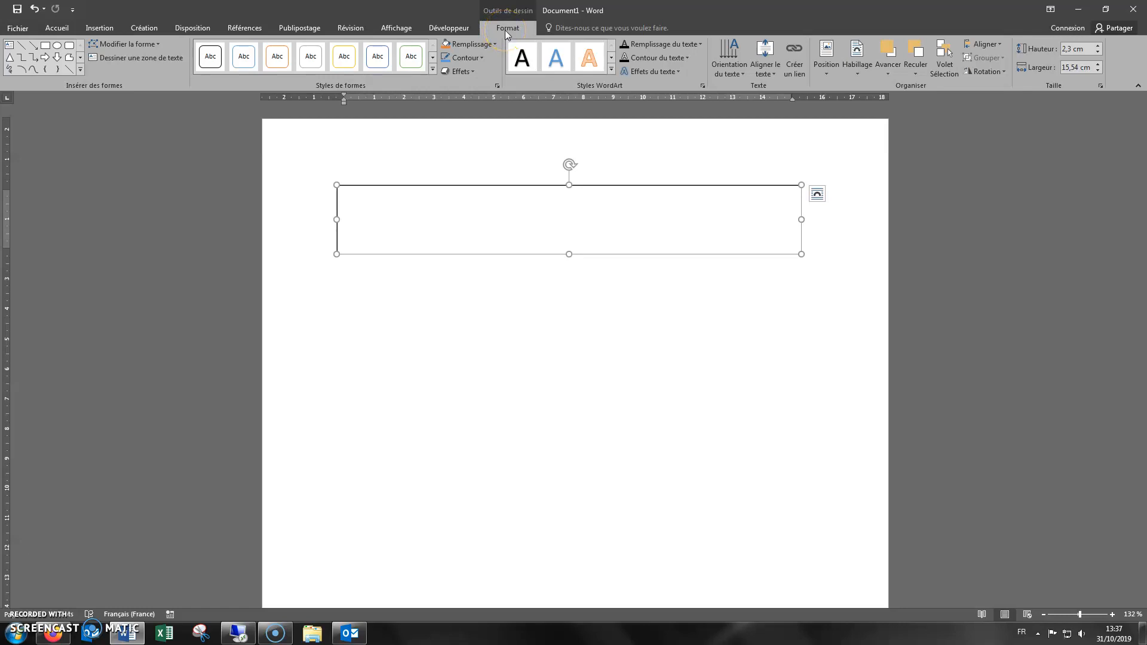
Enter the text TITRE inside the text box
click(550, 338)
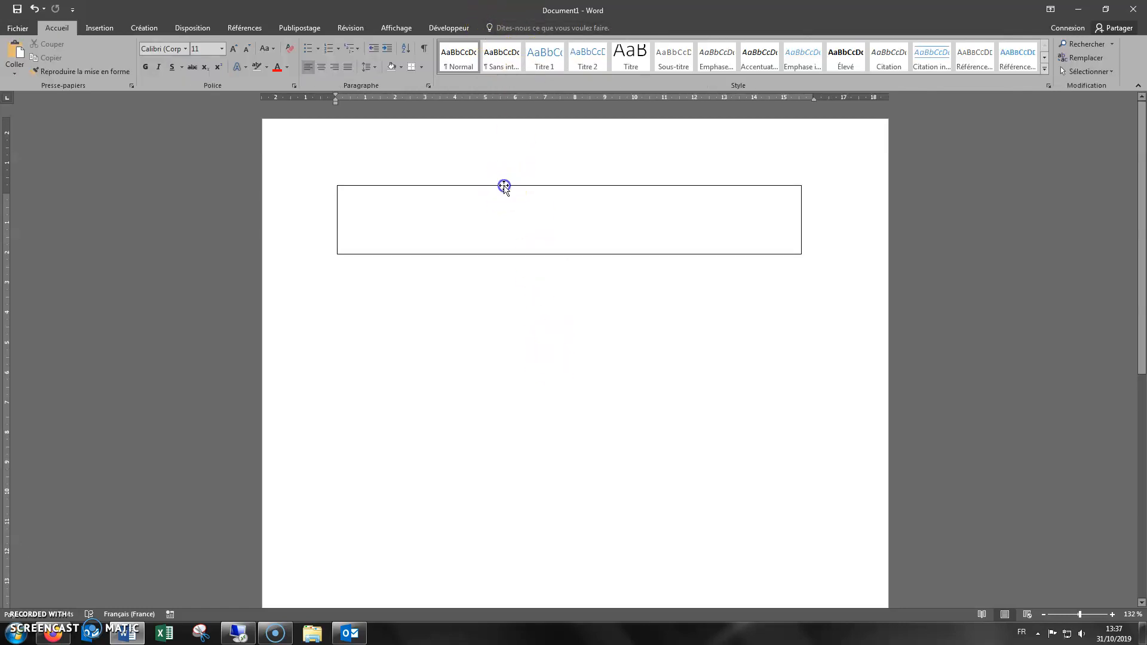
click(504, 185)
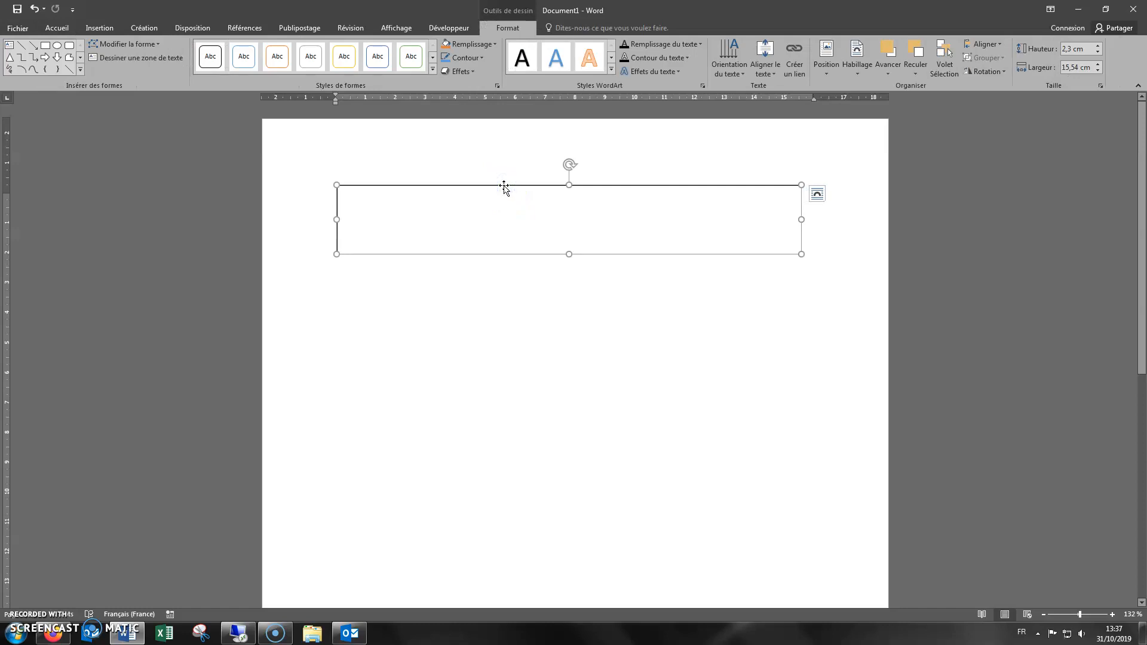
click(431, 220)
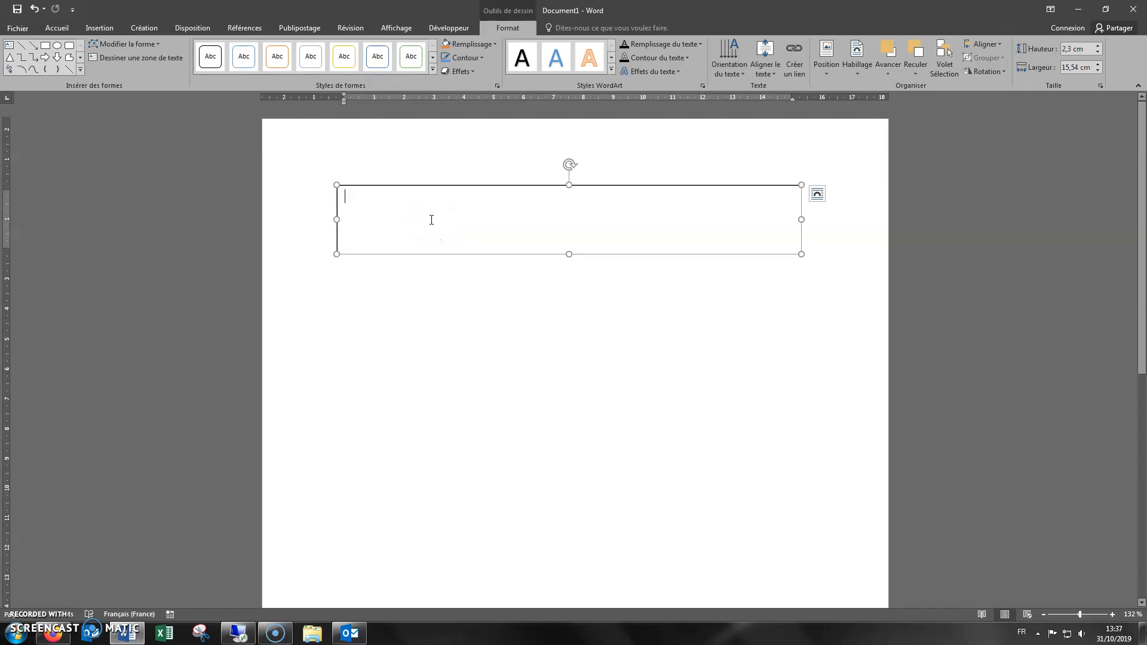
text(TITRE)
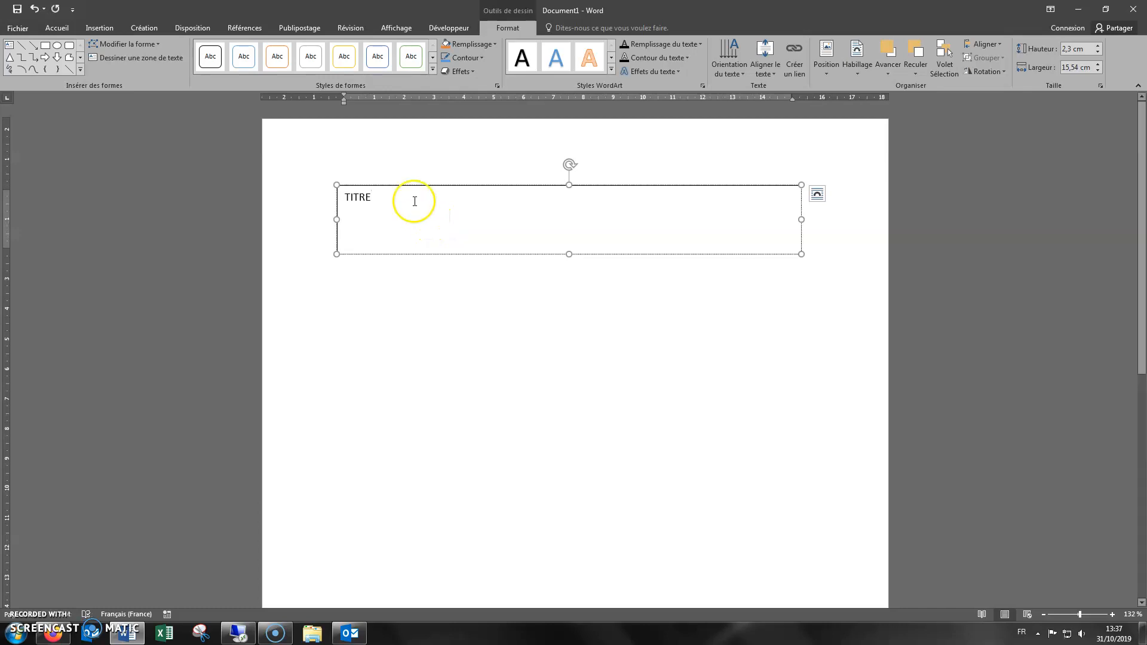
Format the TITRE text as bold, 36 pt and centred within the text box
drag(371, 197, 340, 197)
click(55, 29)
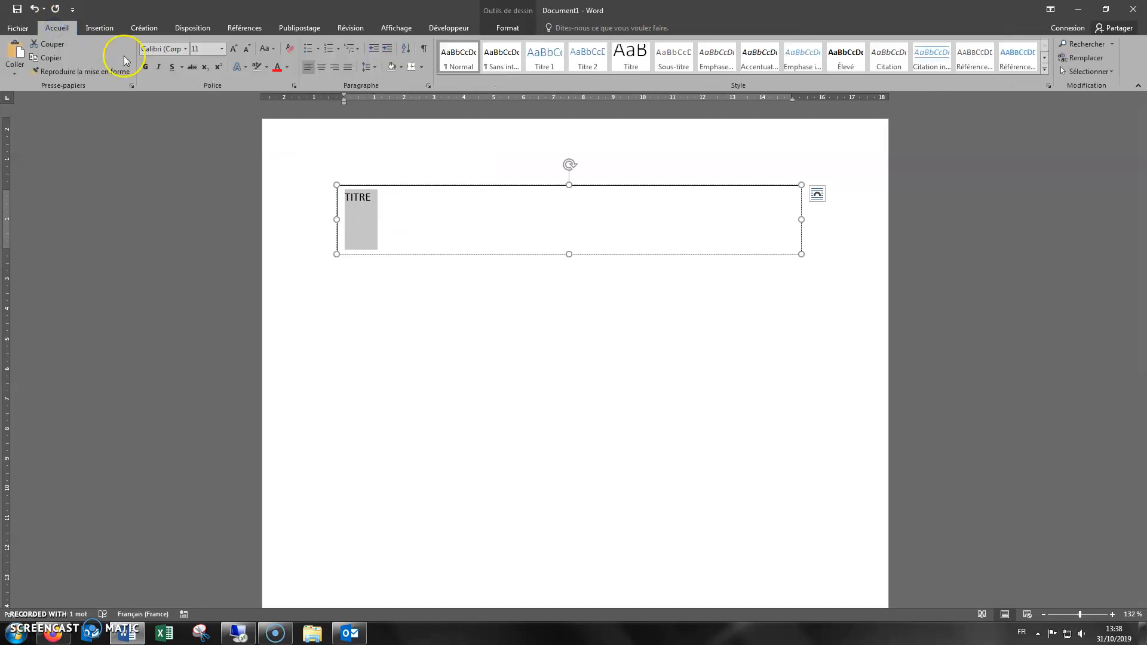
click(145, 66)
click(237, 50)
click(237, 50)
click(236, 50)
click(237, 50)
click(237, 50)
click(237, 50)
click(236, 50)
click(236, 50)
click(236, 50)
click(237, 51)
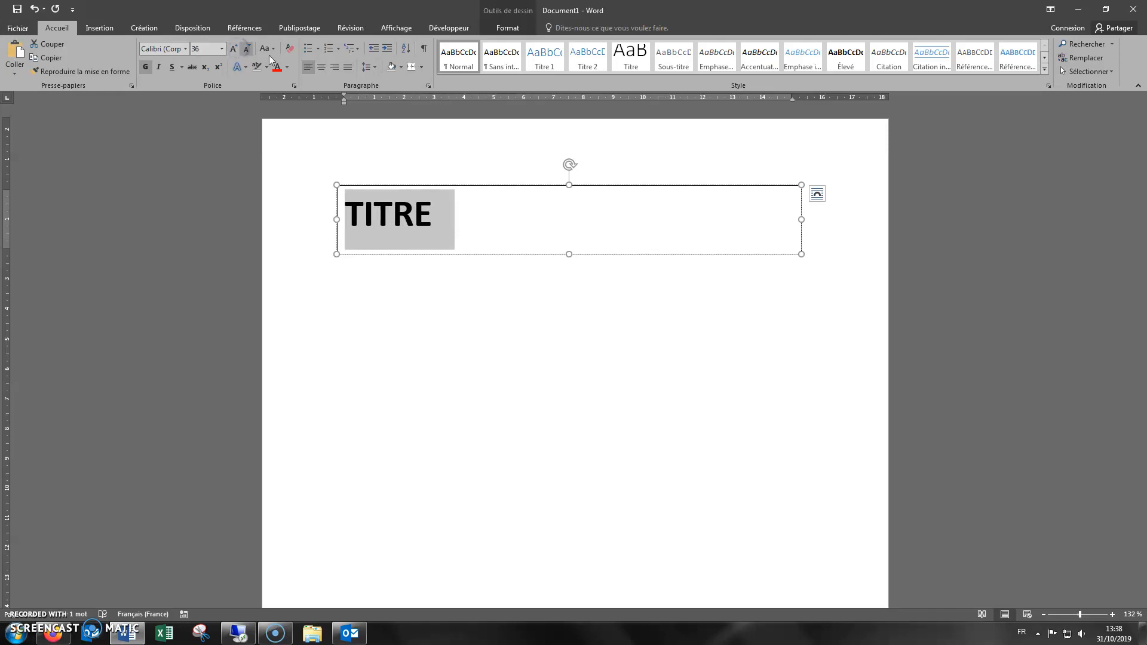
click(322, 67)
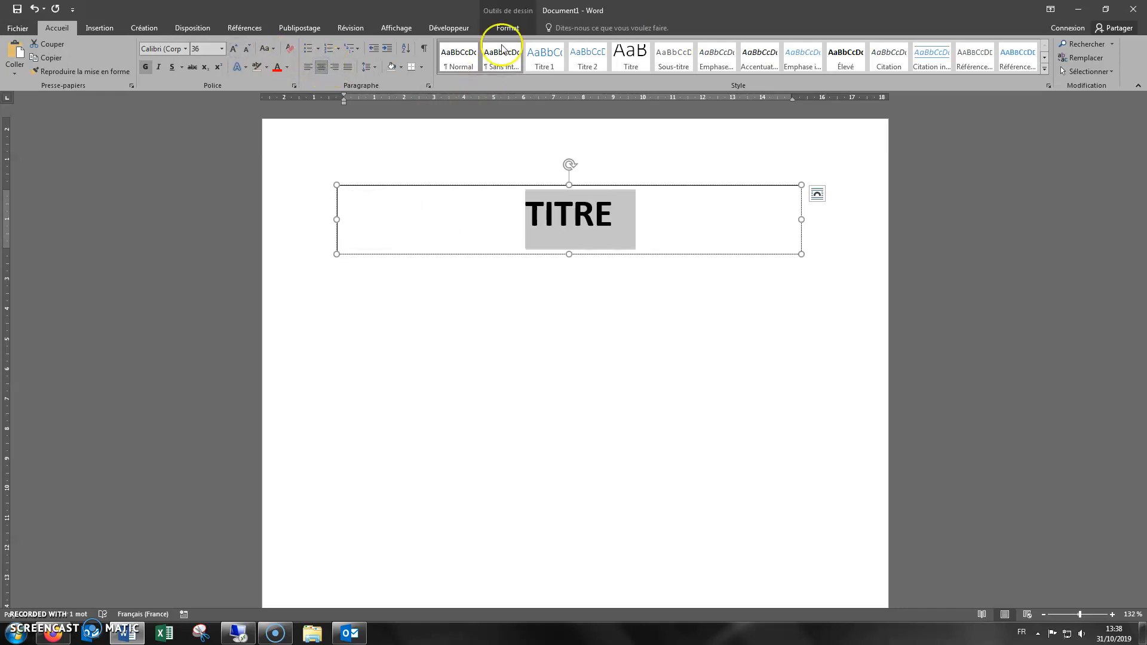
Apply the green gradient theme style from the last row of theme styles to the text box
click(515, 30)
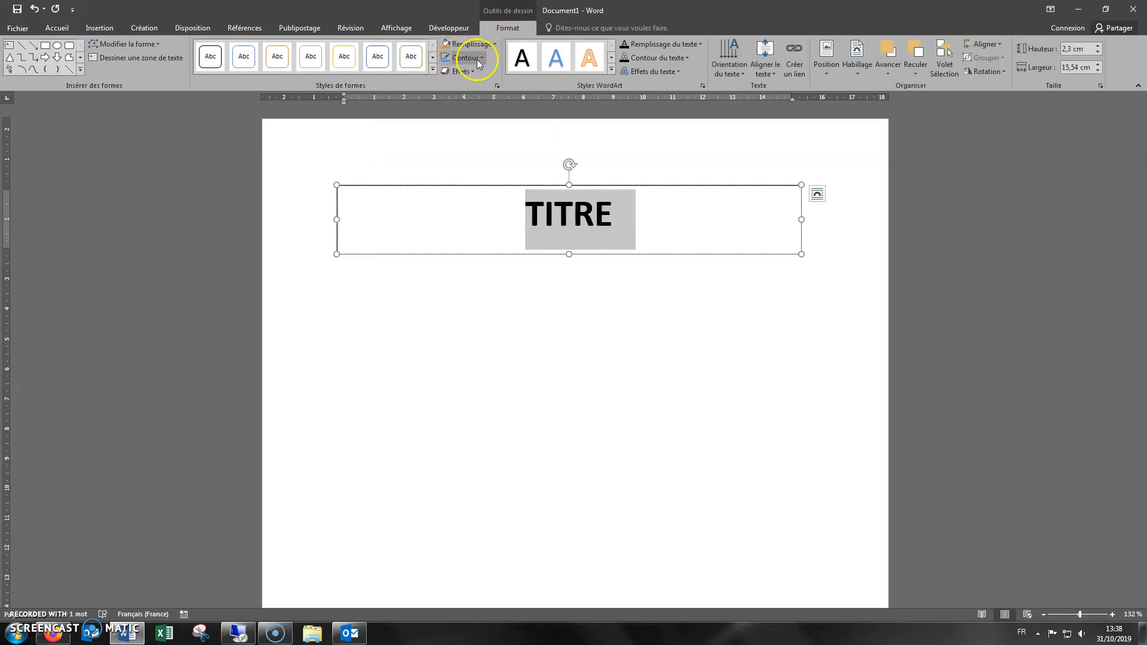
click(432, 70)
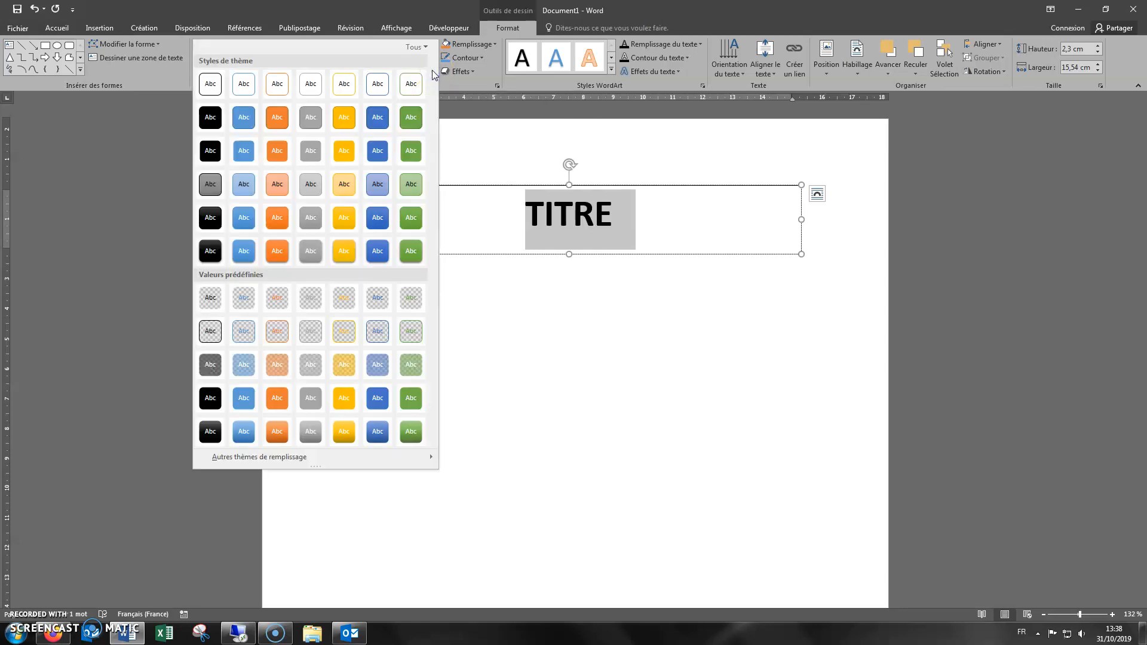
click(411, 251)
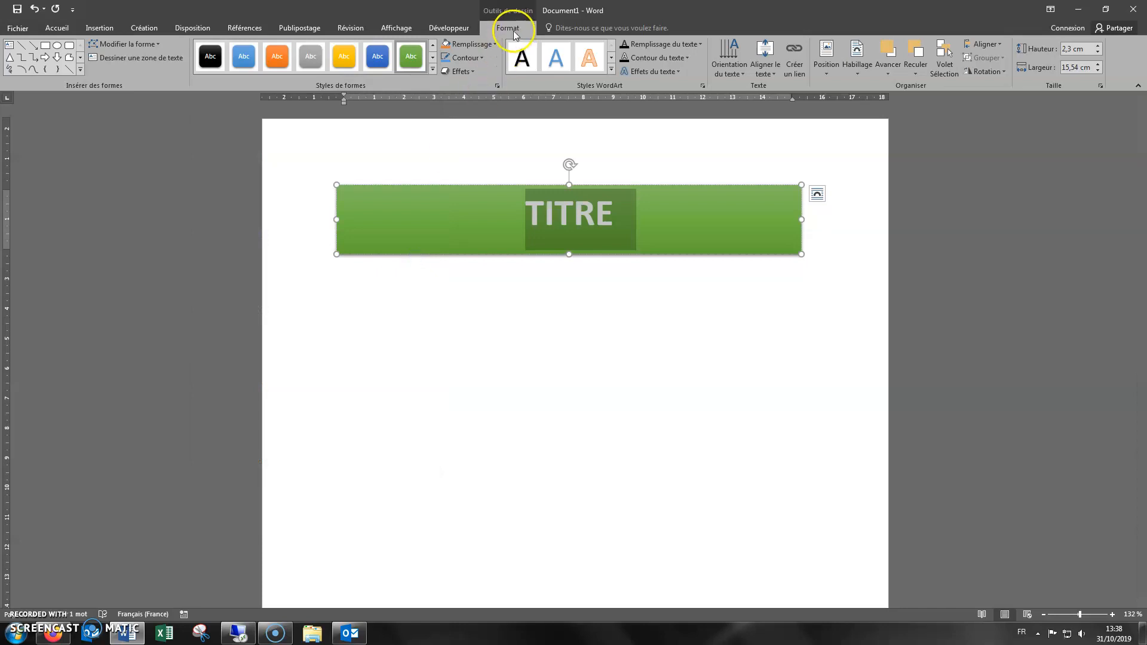
Fill the text box with a bright magenta chosen from the standard palette of additional fill colours
click(496, 44)
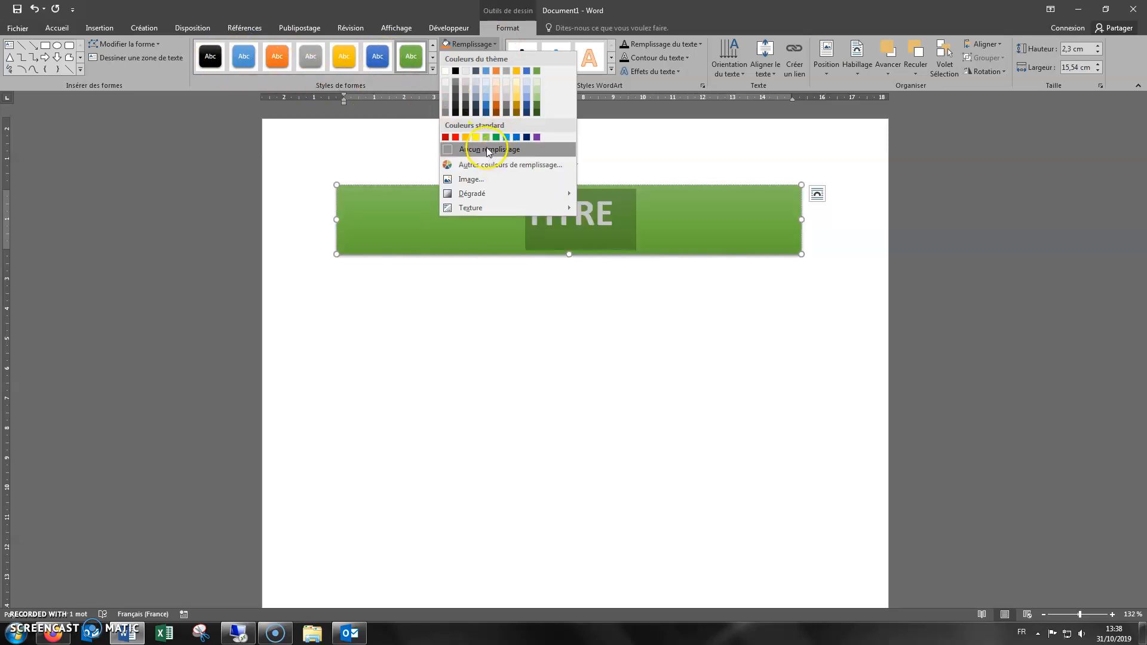
click(500, 164)
drag(278, 373, 264, 144)
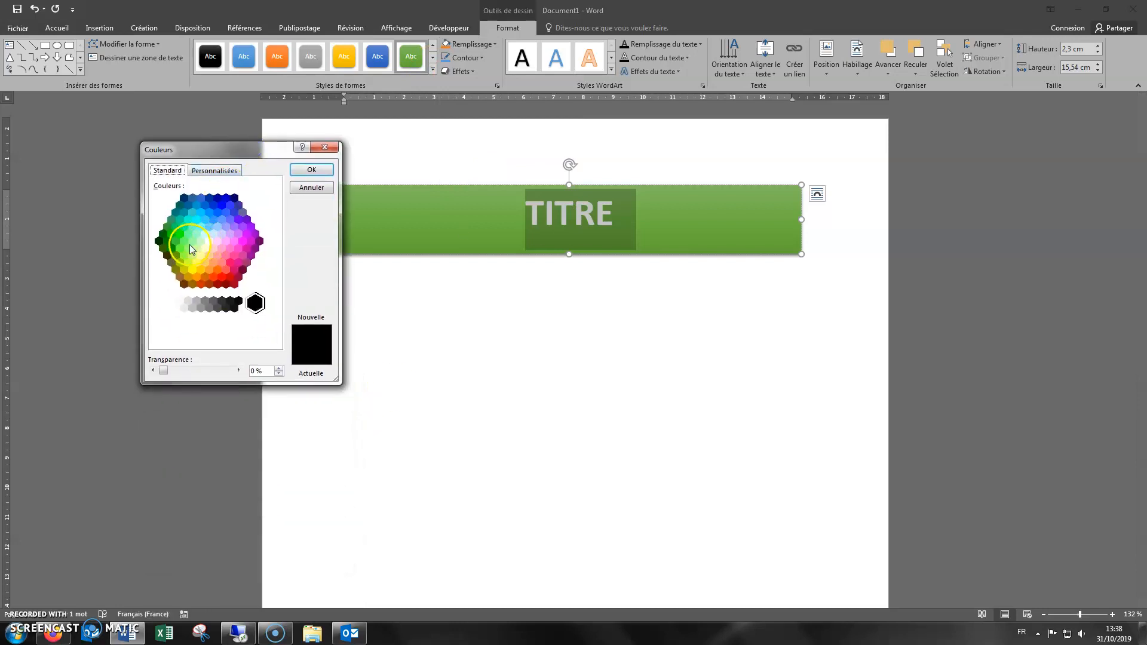
click(244, 241)
click(325, 175)
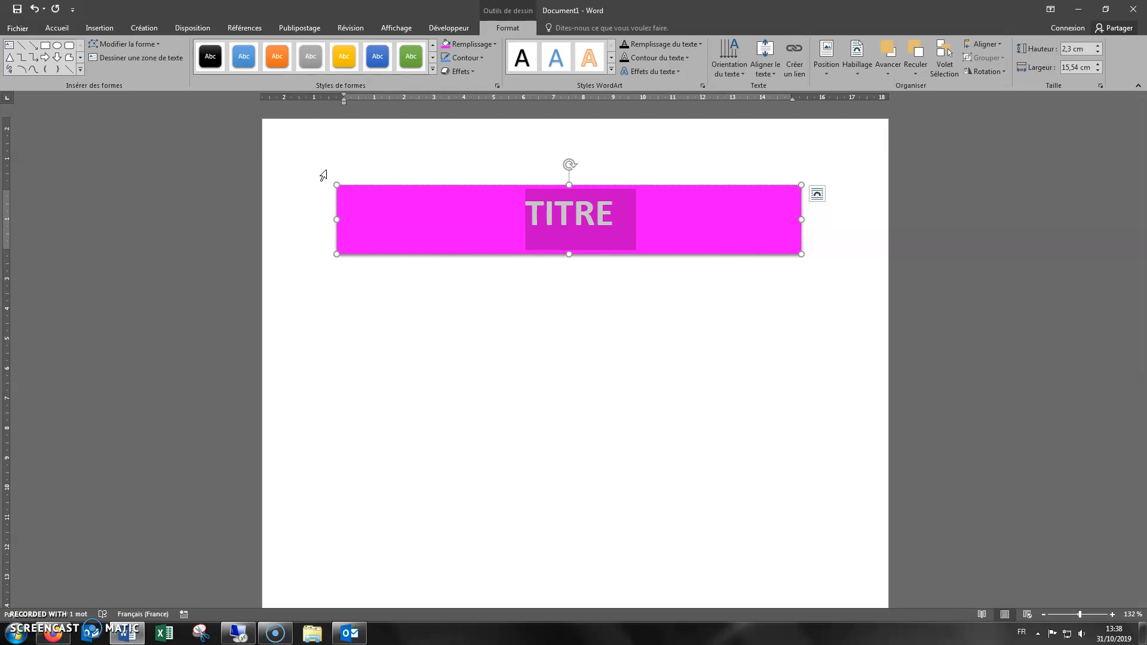
Examine the custom RGB values of the text box's magenta fill and keep the colour
click(494, 43)
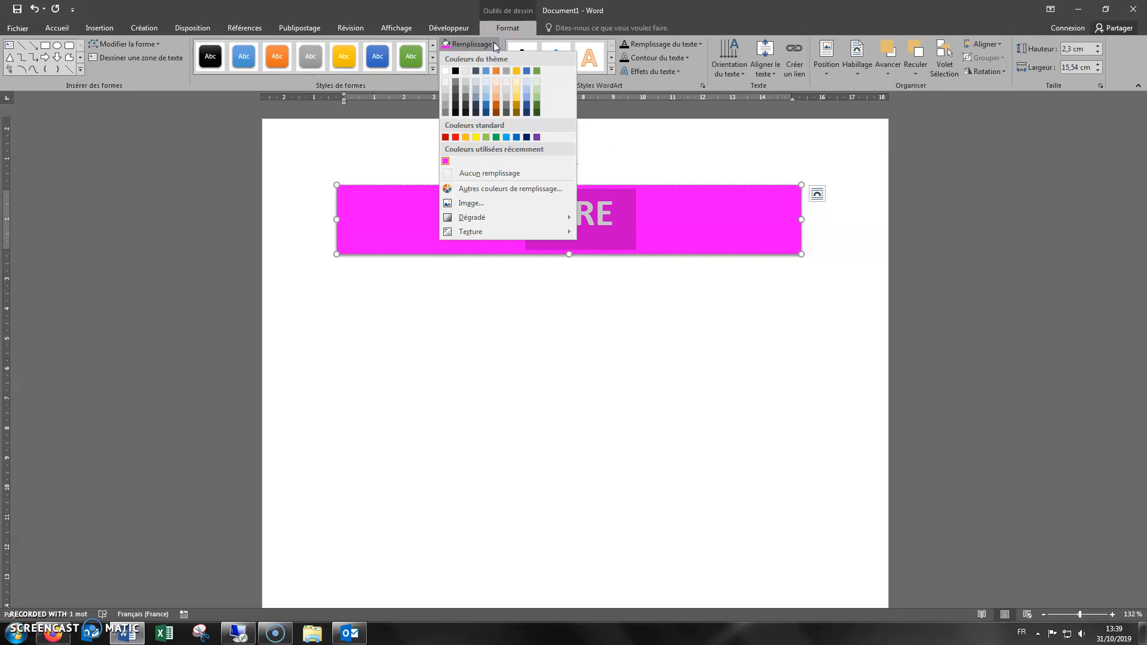
click(481, 190)
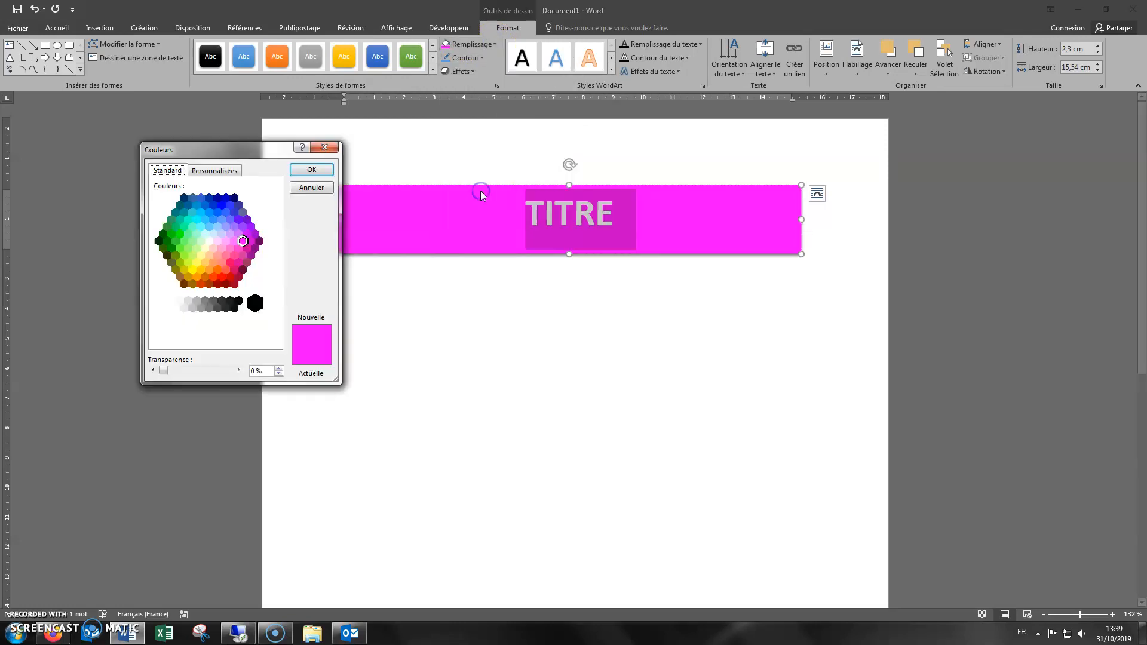
click(212, 173)
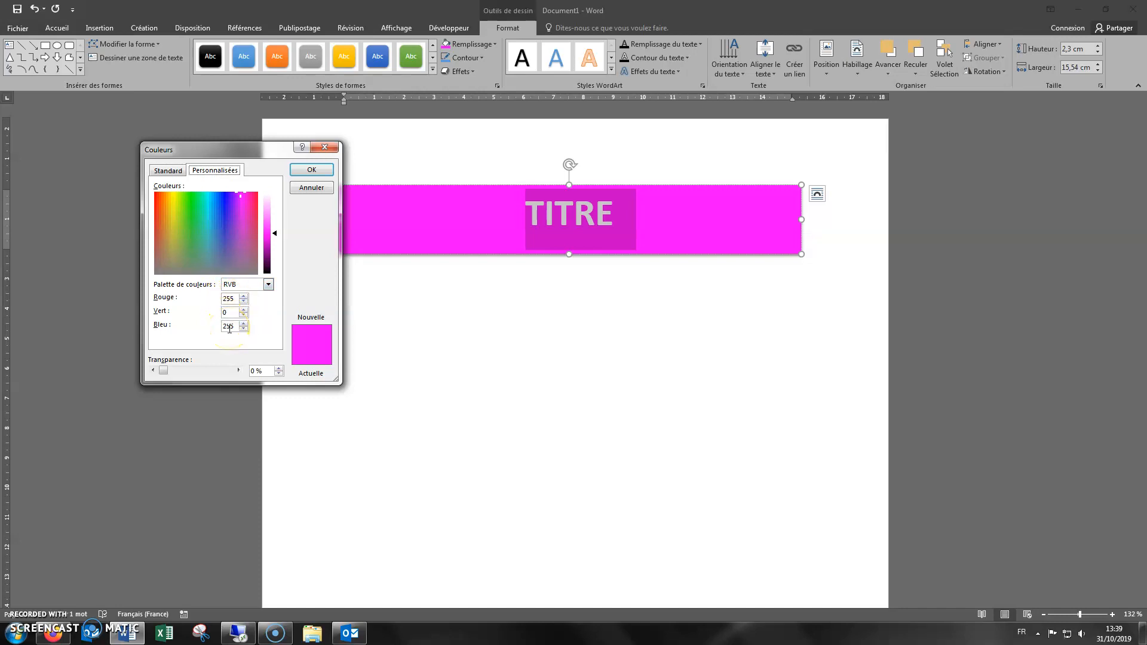
click(311, 170)
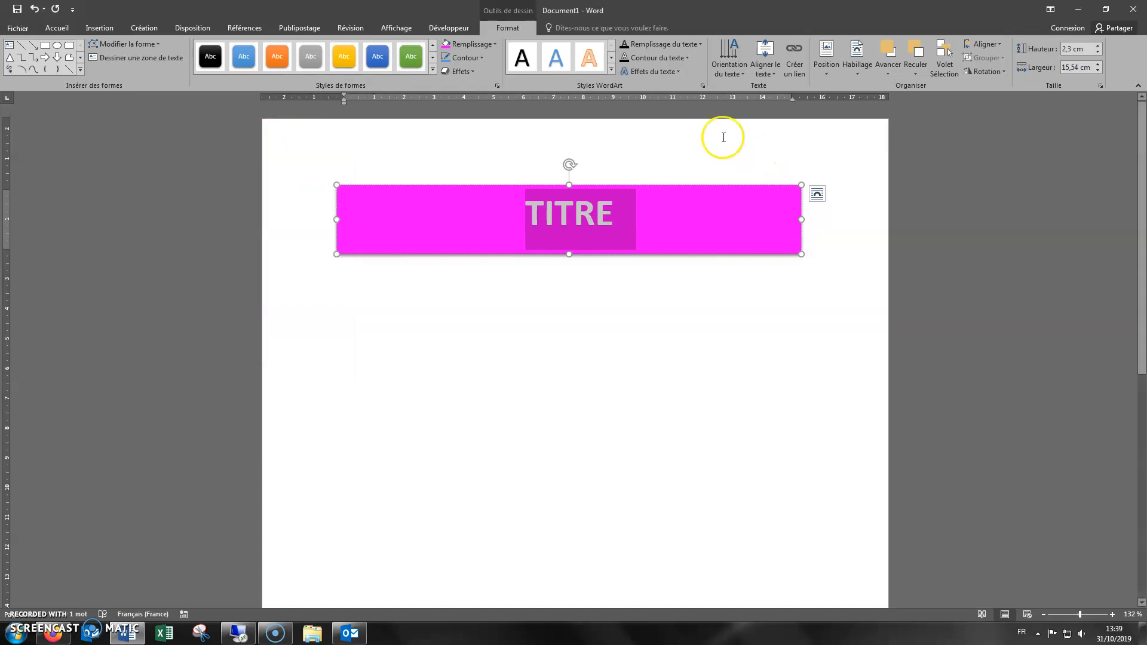
Give the text box a 6 pt outline in standard blue
click(483, 58)
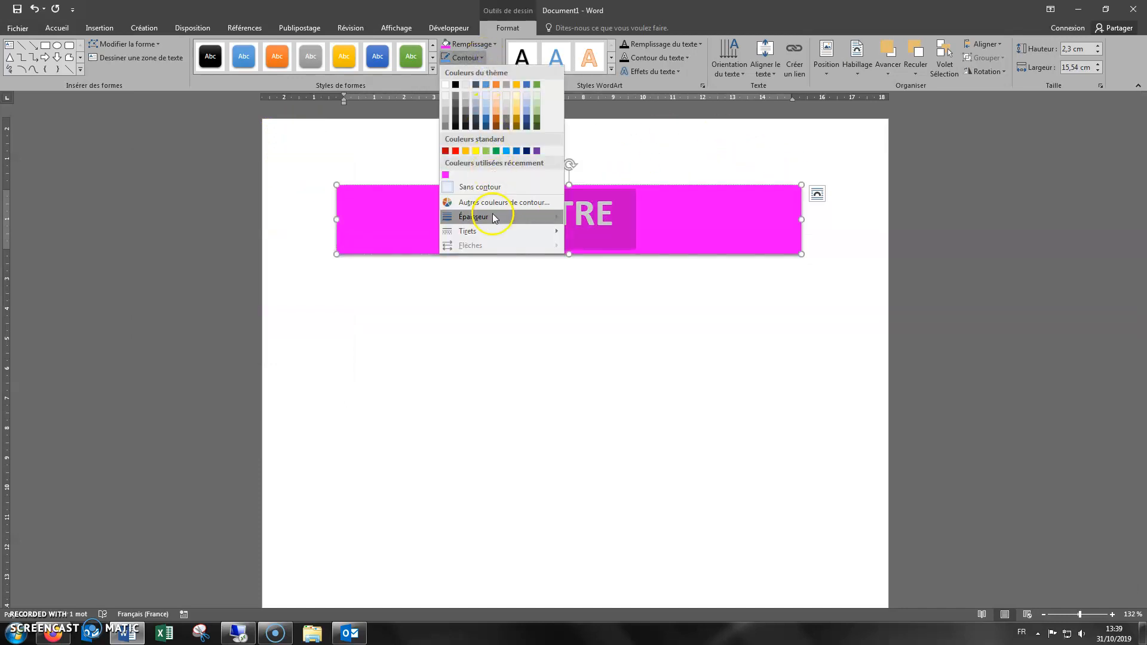
mouse_move(493, 215)
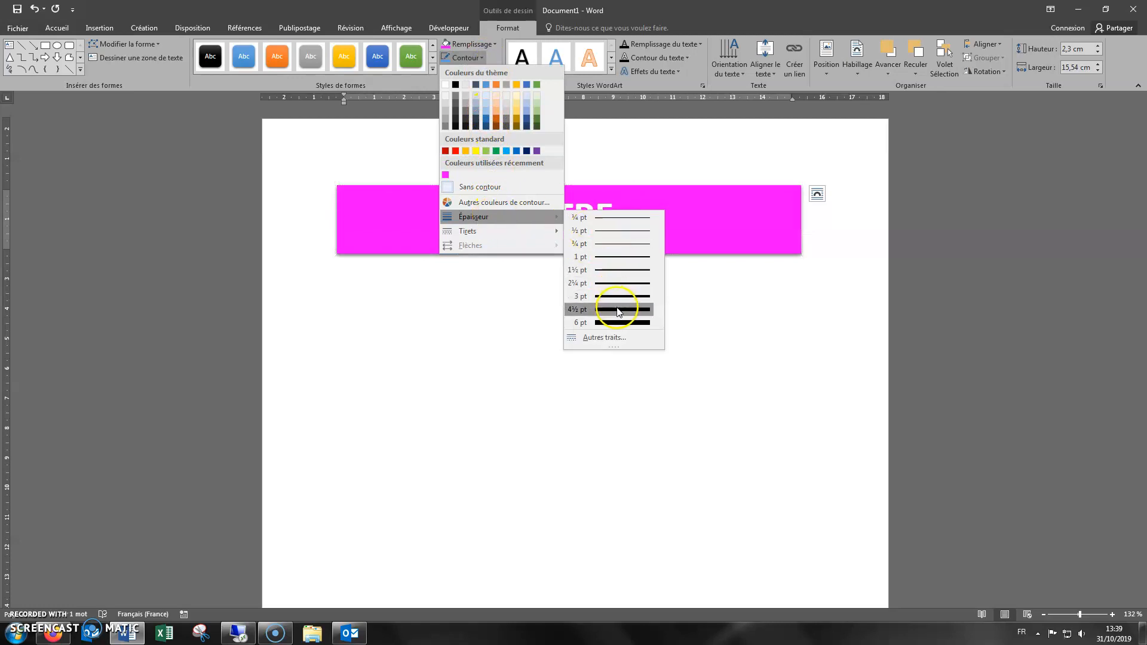
click(618, 323)
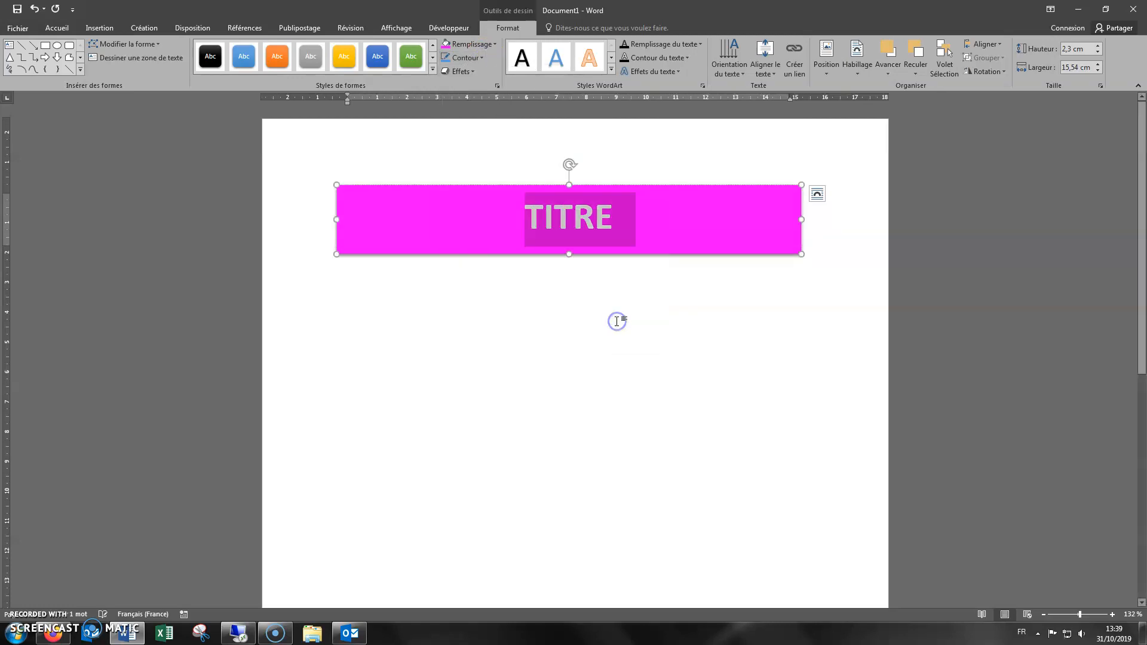
click(479, 57)
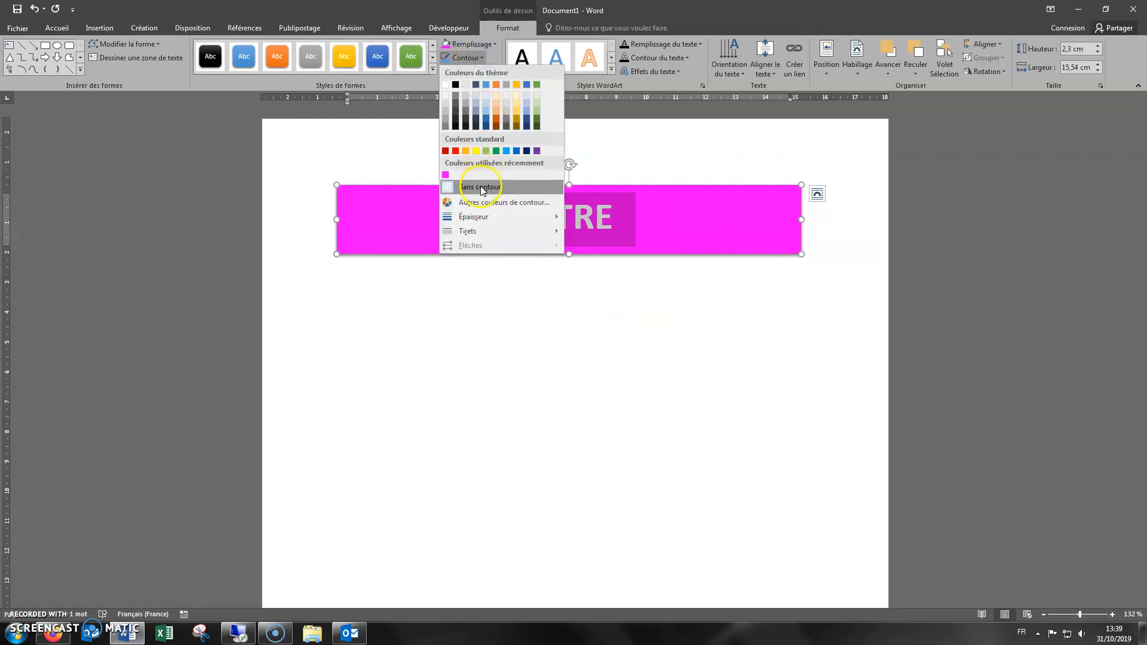
click(517, 151)
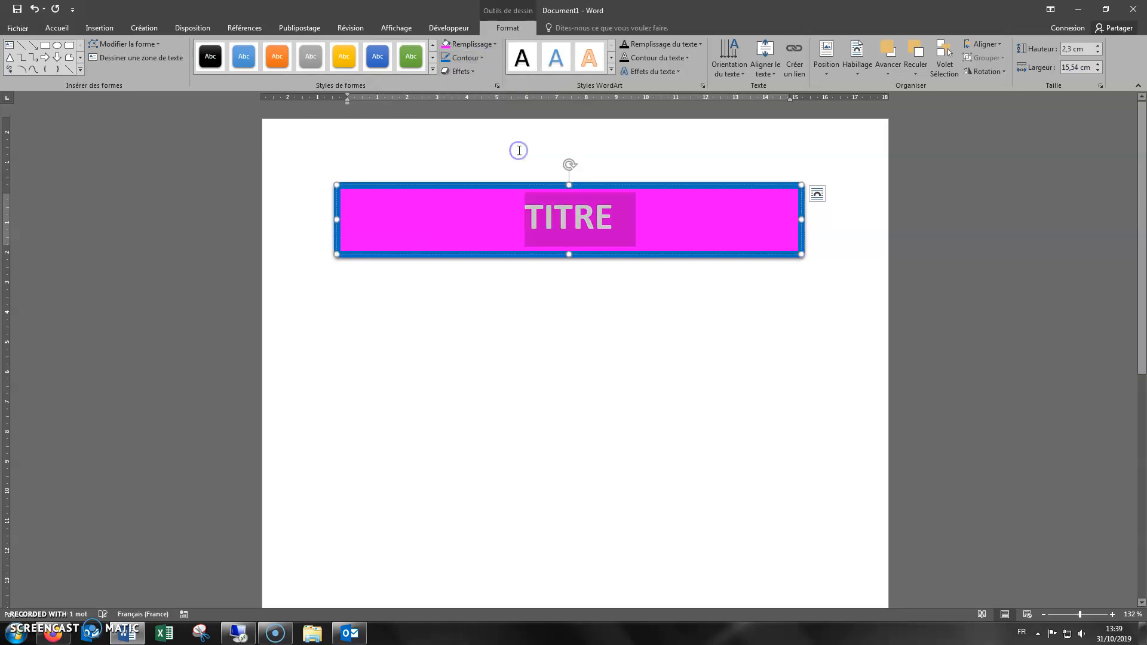
Change the text box's outline to a dashed line style
click(475, 58)
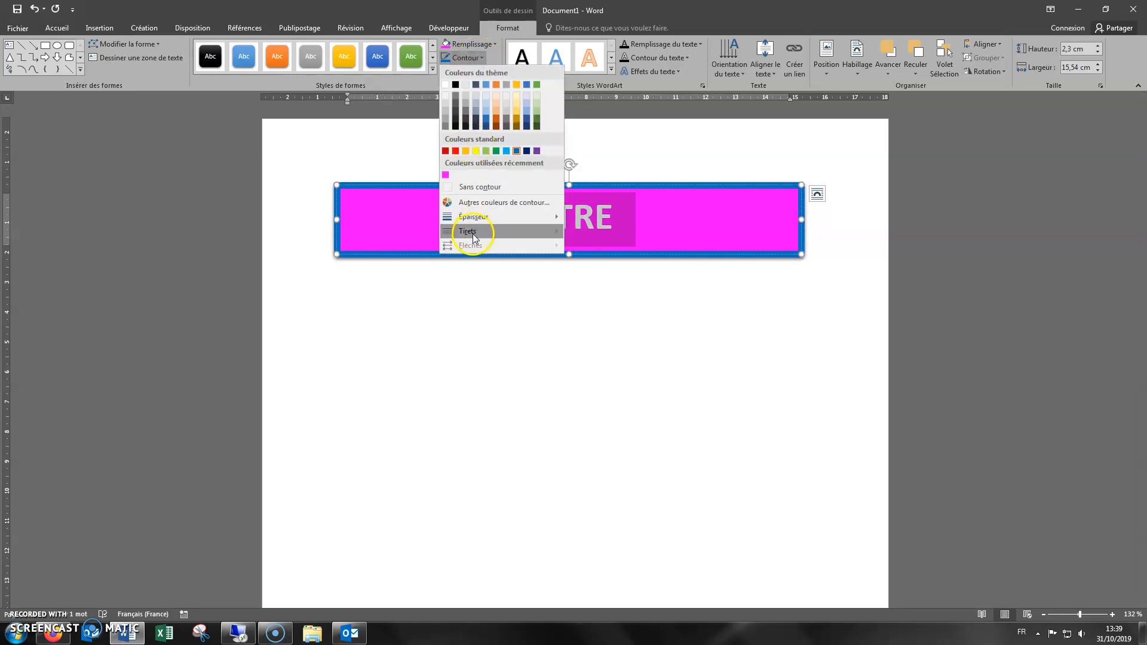
mouse_move(472, 232)
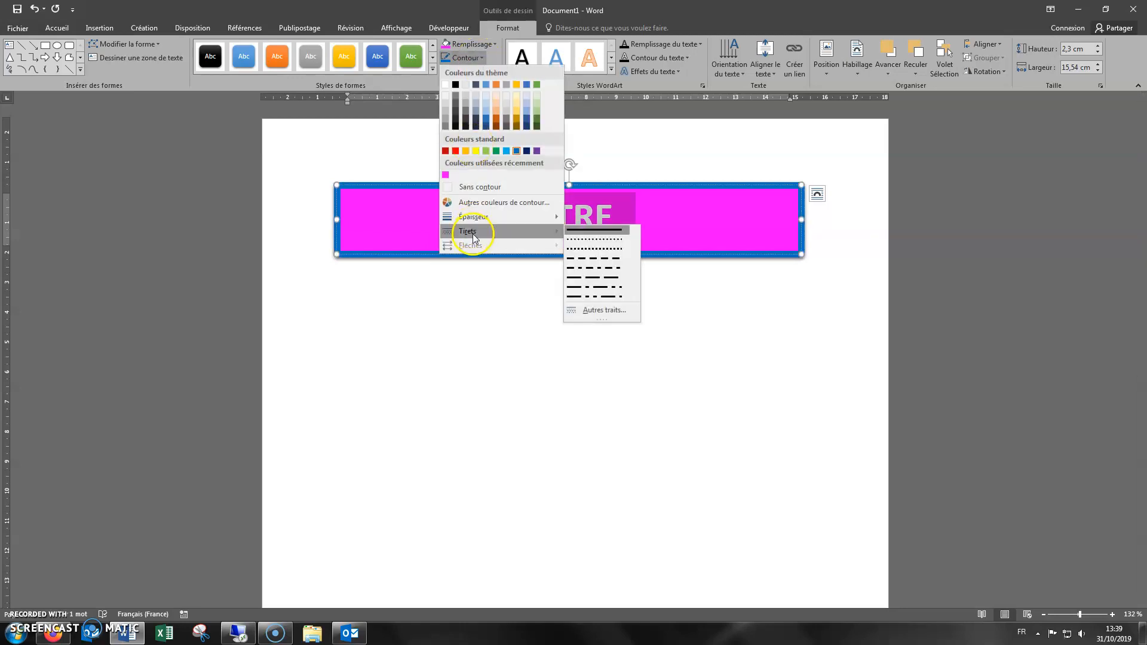
click(619, 258)
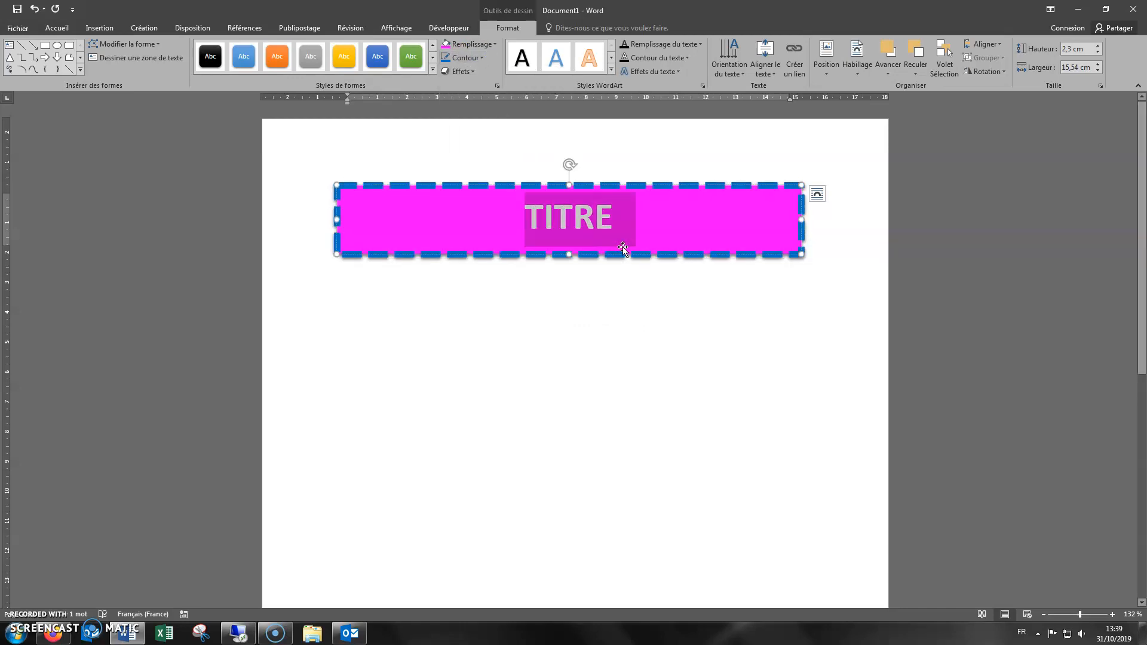
Apply the first bevel preset as a shape effect on the text box
click(471, 72)
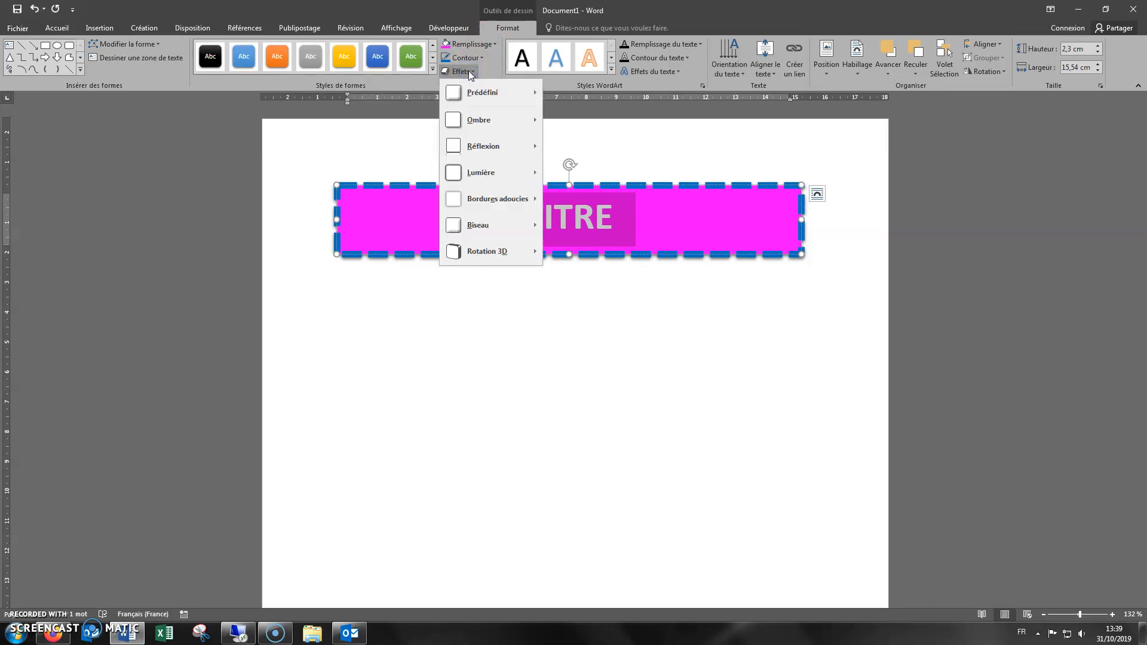
mouse_move(483, 122)
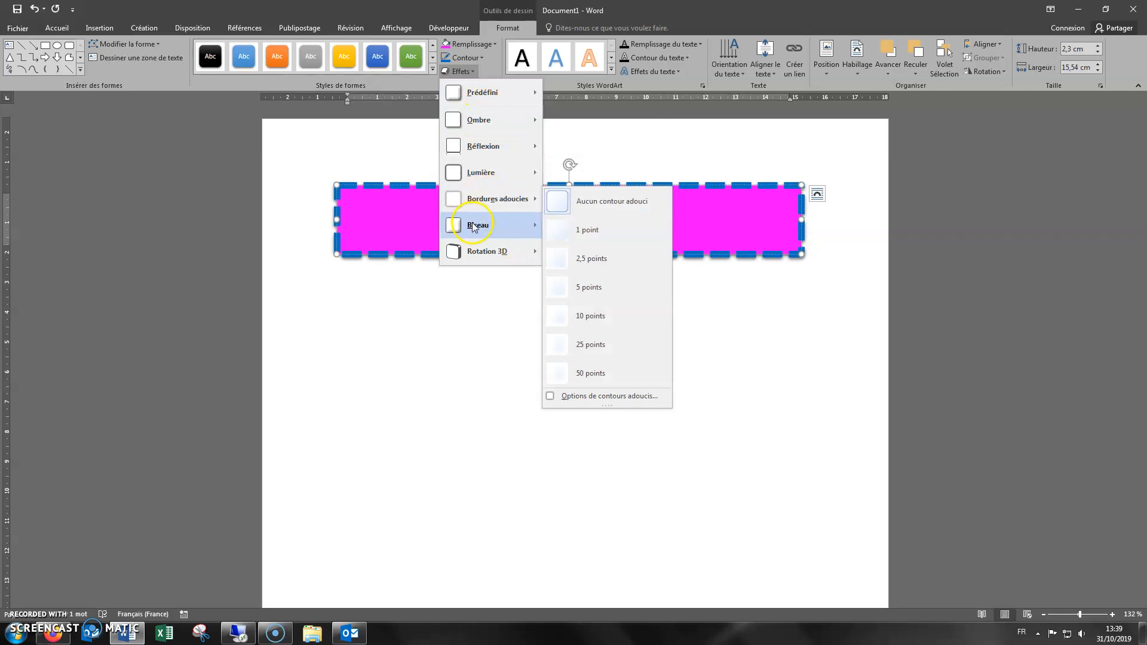
mouse_move(474, 229)
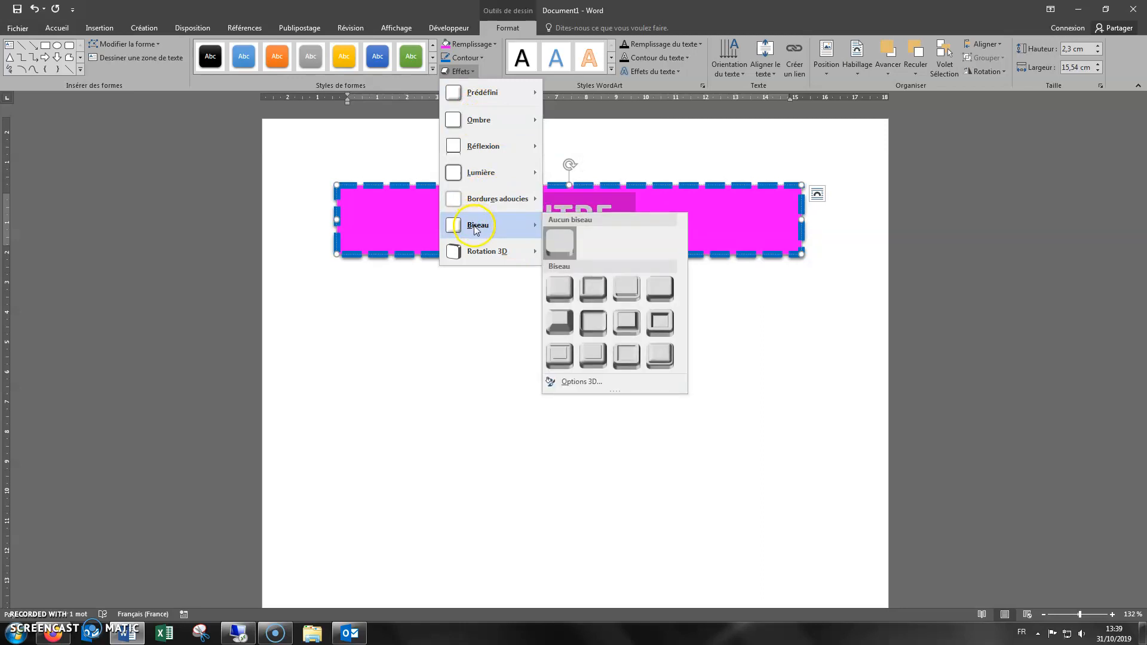
click(565, 293)
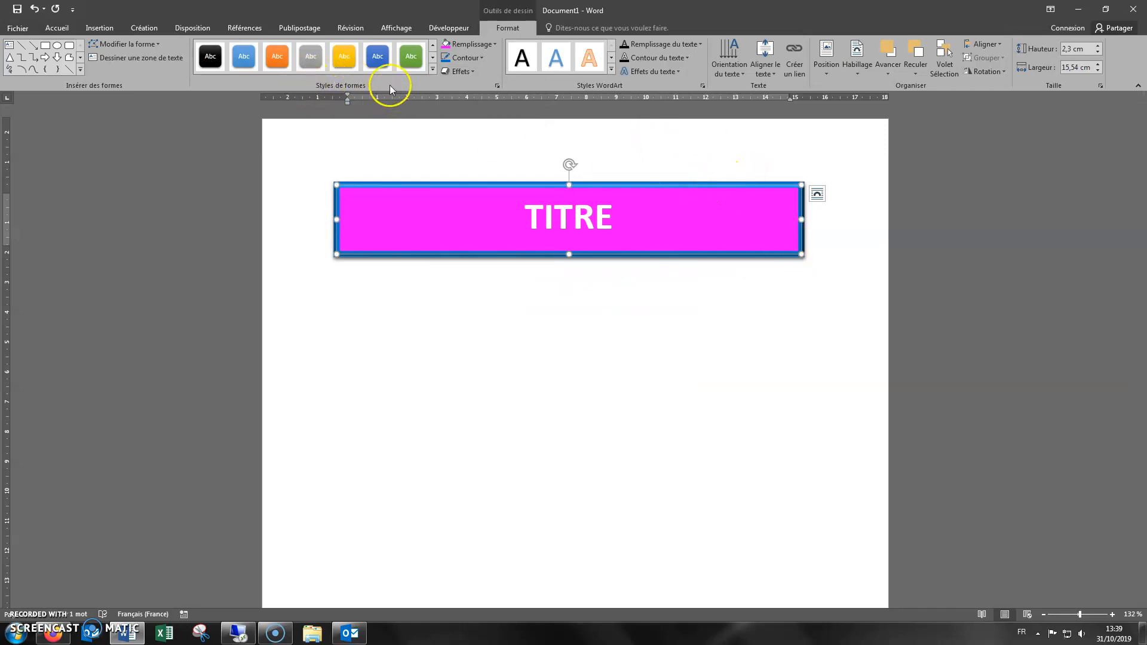
Change the text box's shape to a rounded rectangle and deselect it
click(146, 48)
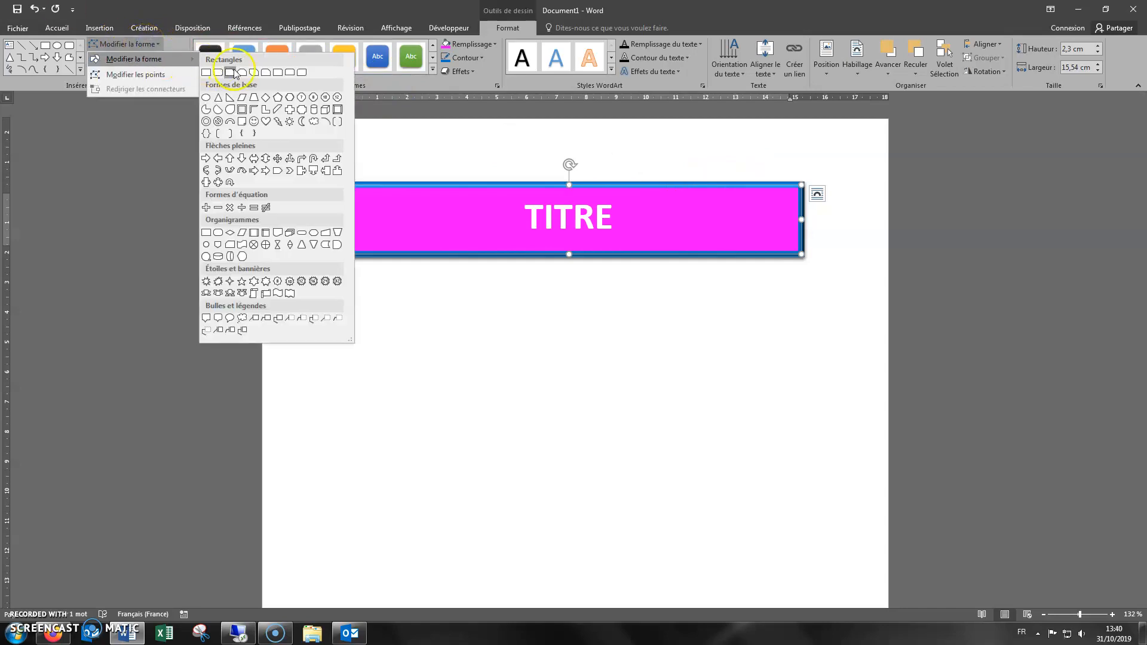
click(219, 73)
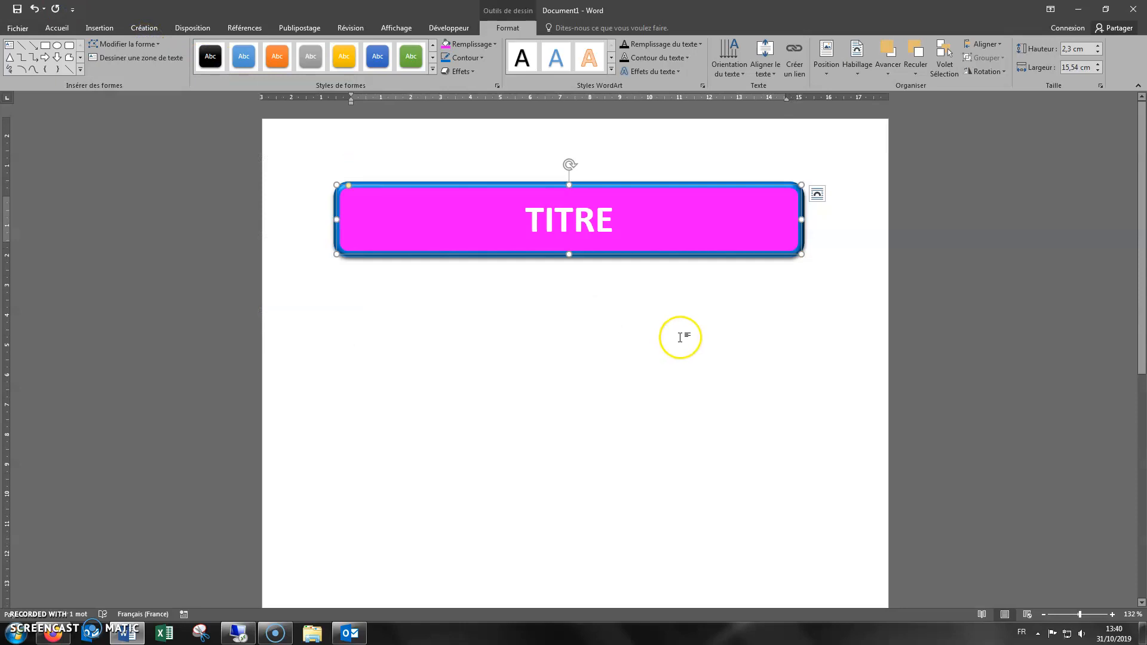
click(680, 337)
Apply the light grey WordArt style, the fifth one in the third row of the gallery, to the word TITRE
click(586, 216)
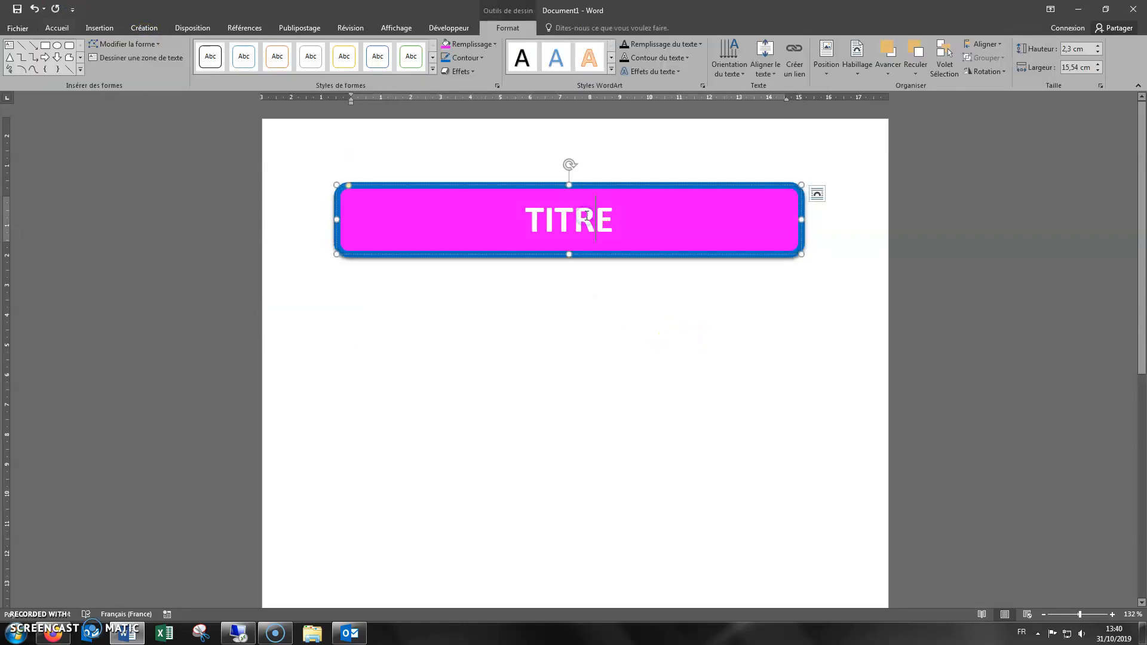
drag(524, 218, 656, 213)
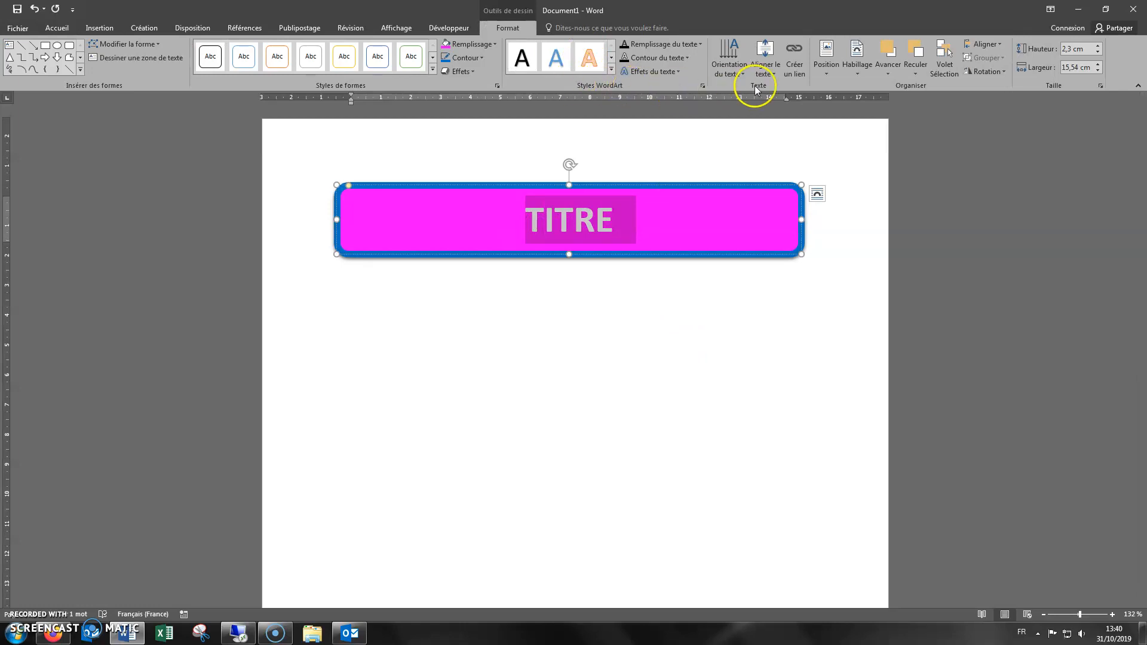
click(612, 70)
click(554, 60)
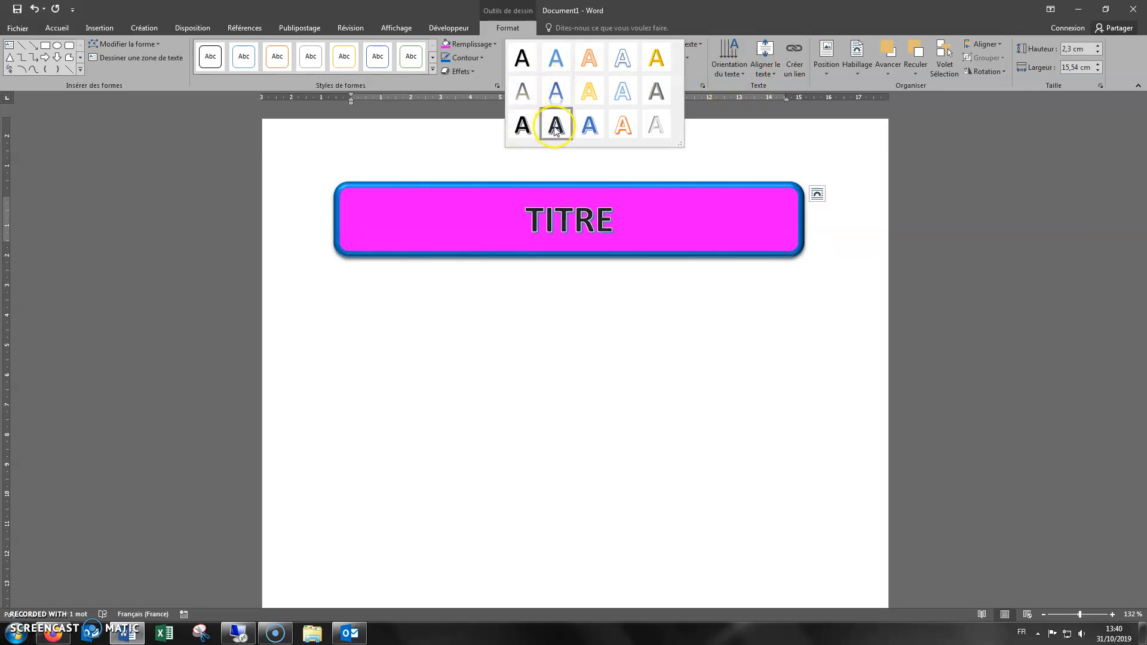
click(659, 127)
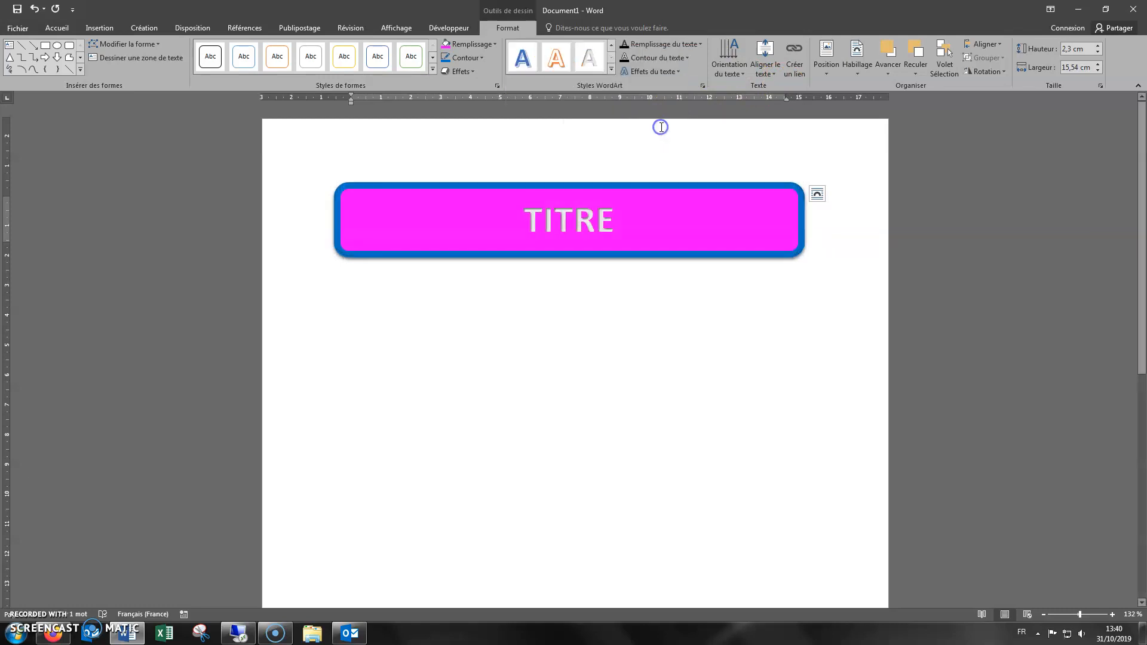
Examine the text fill colours and gradients, the standard colour palette, the text outline options and the text effects available for the title
click(702, 46)
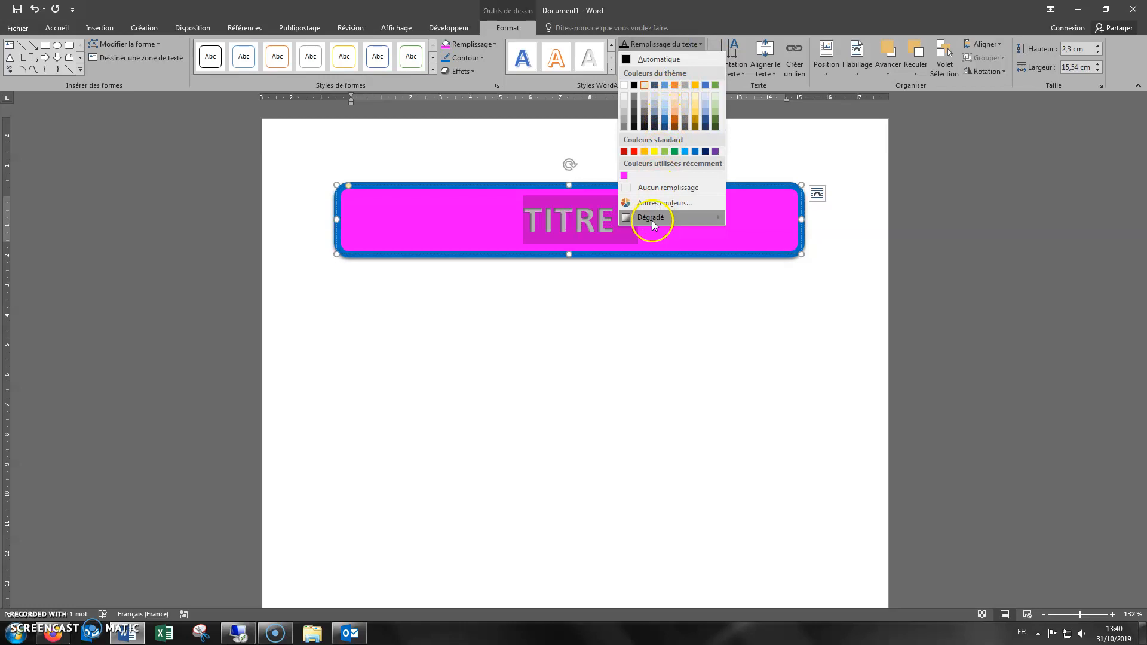
mouse_move(654, 224)
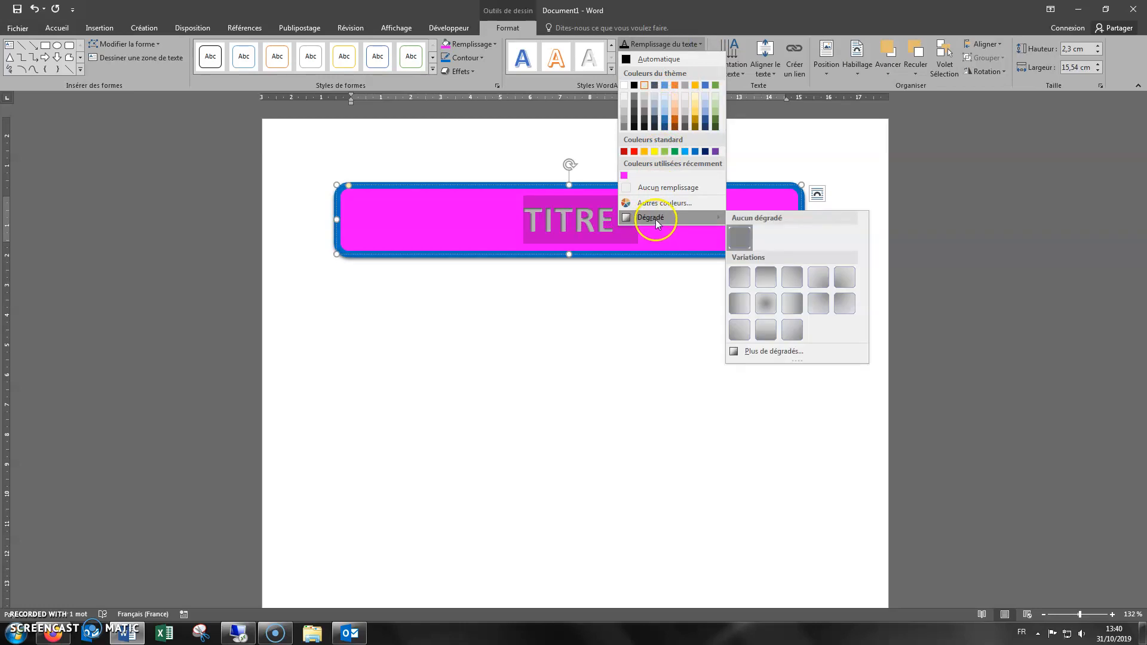
click(658, 203)
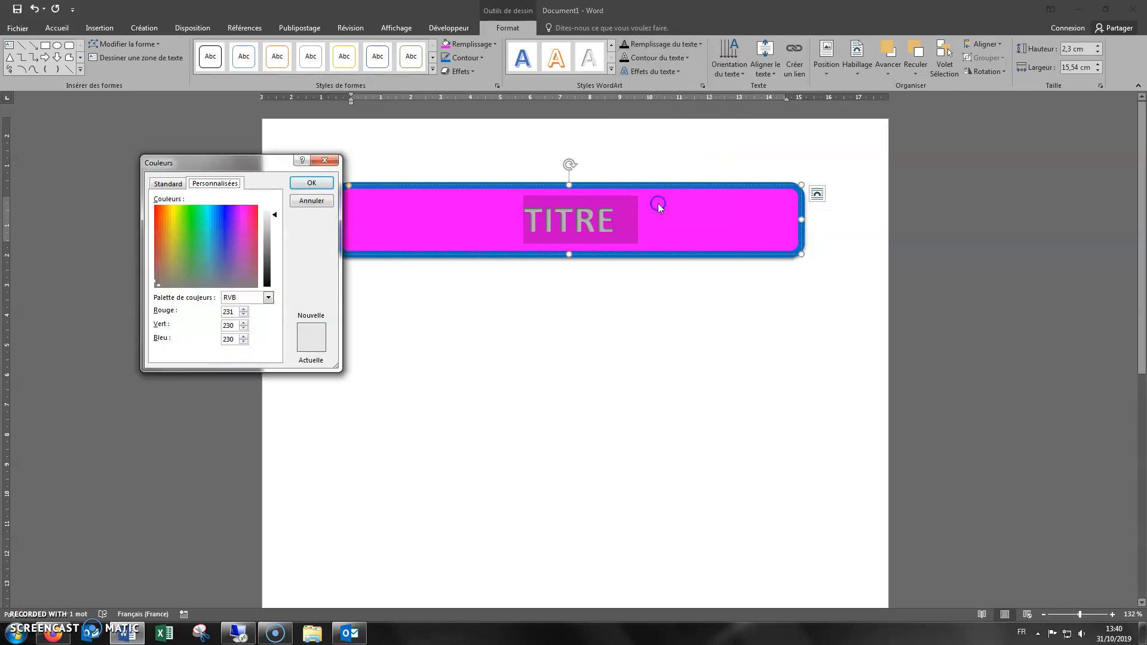
click(170, 183)
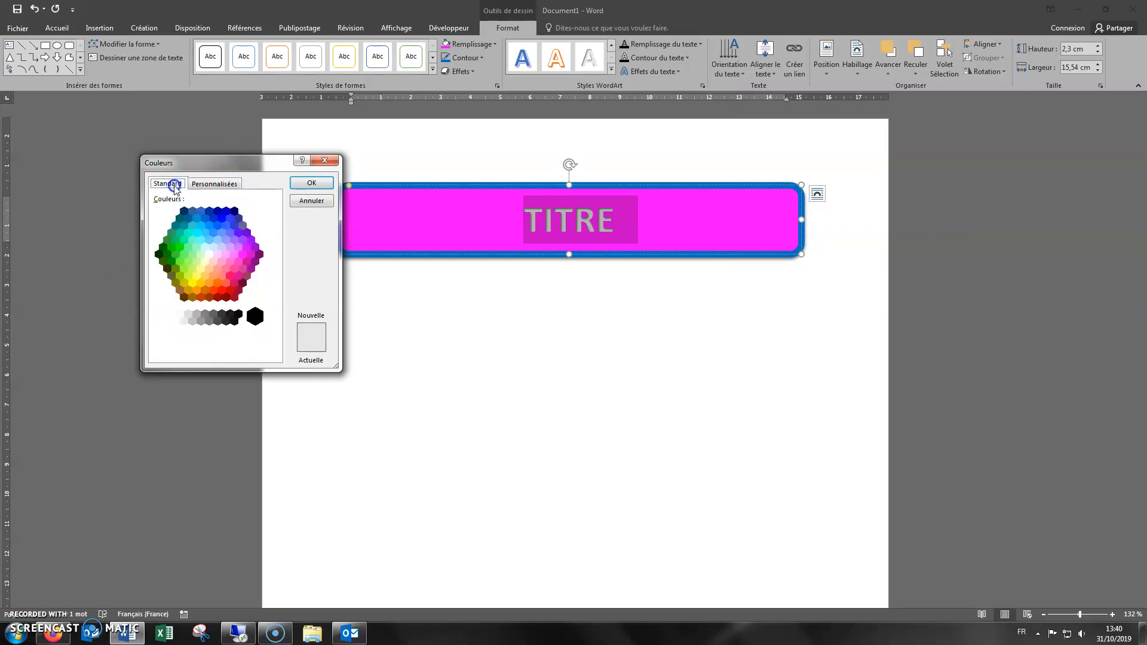
click(328, 187)
click(688, 58)
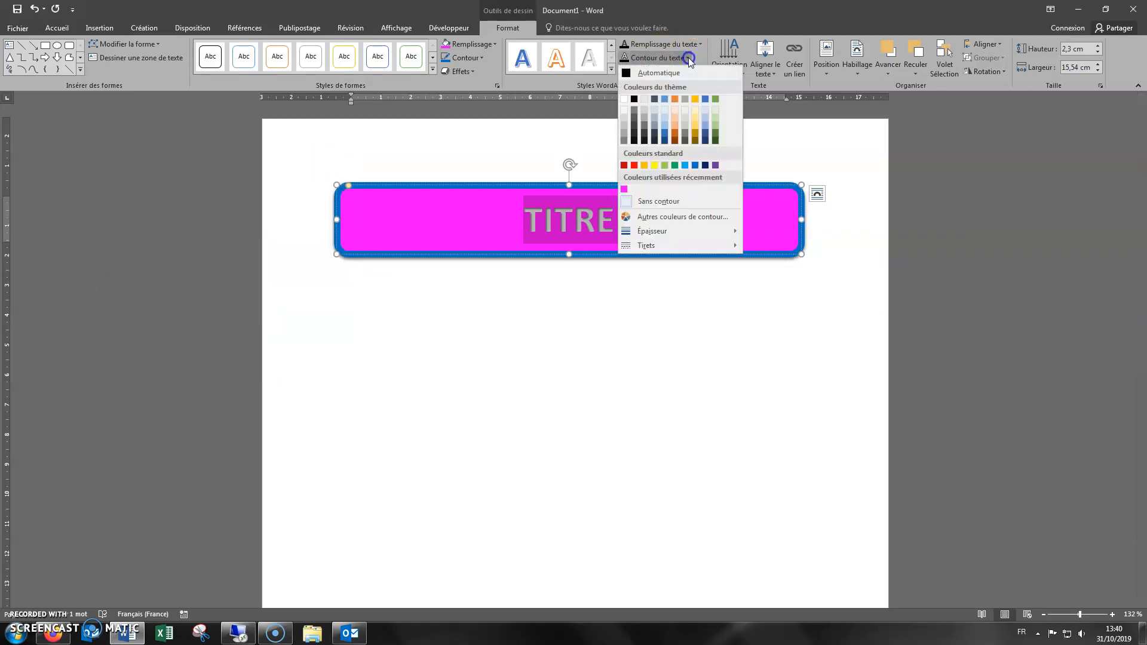
click(689, 58)
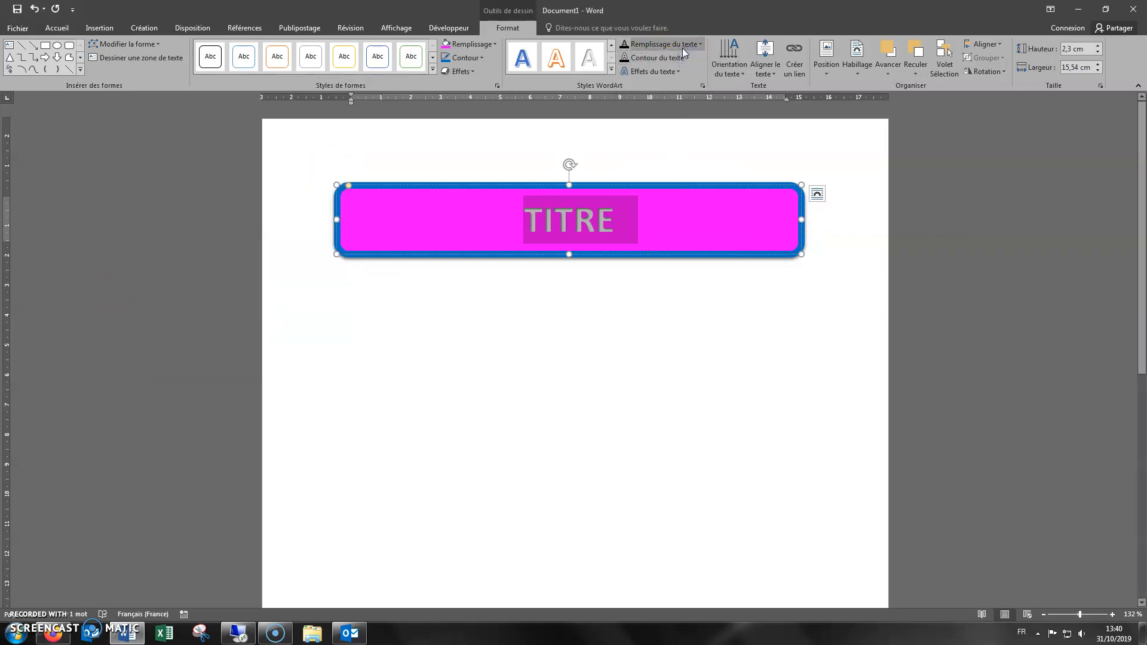
click(654, 73)
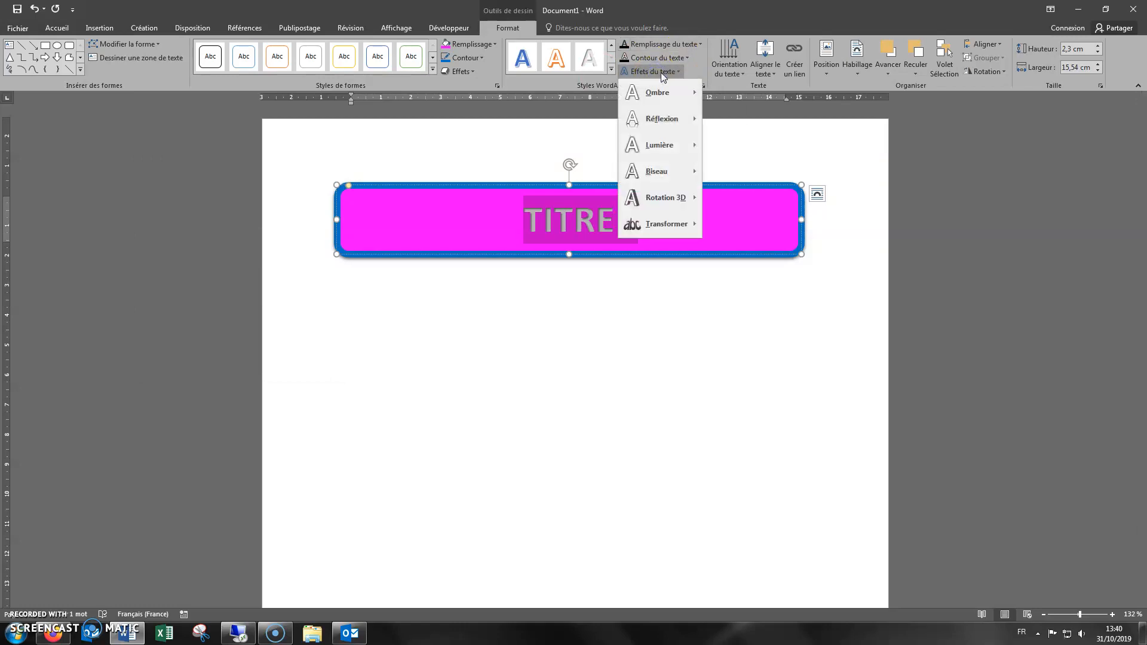
click(662, 77)
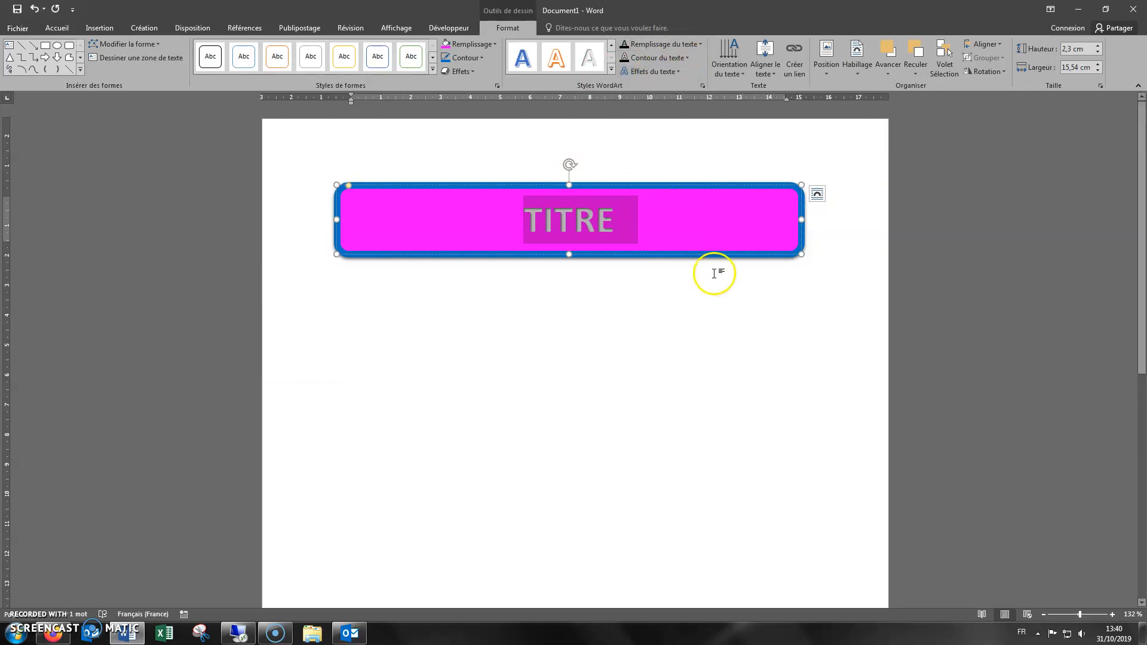